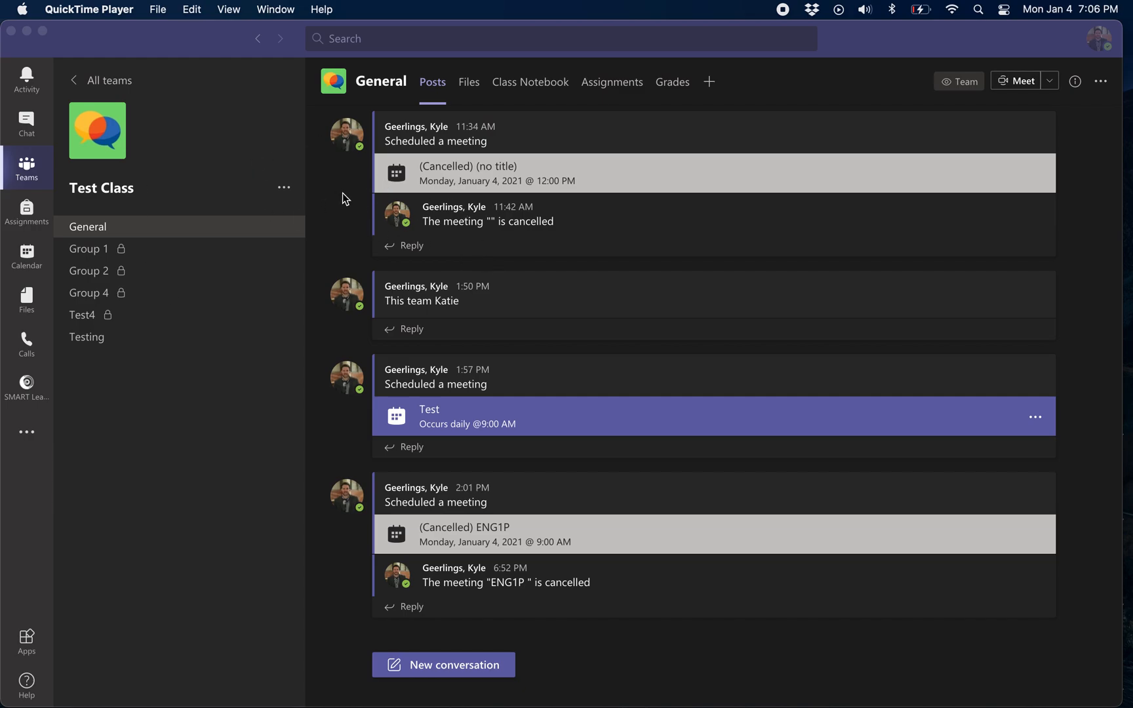
click(292, 187)
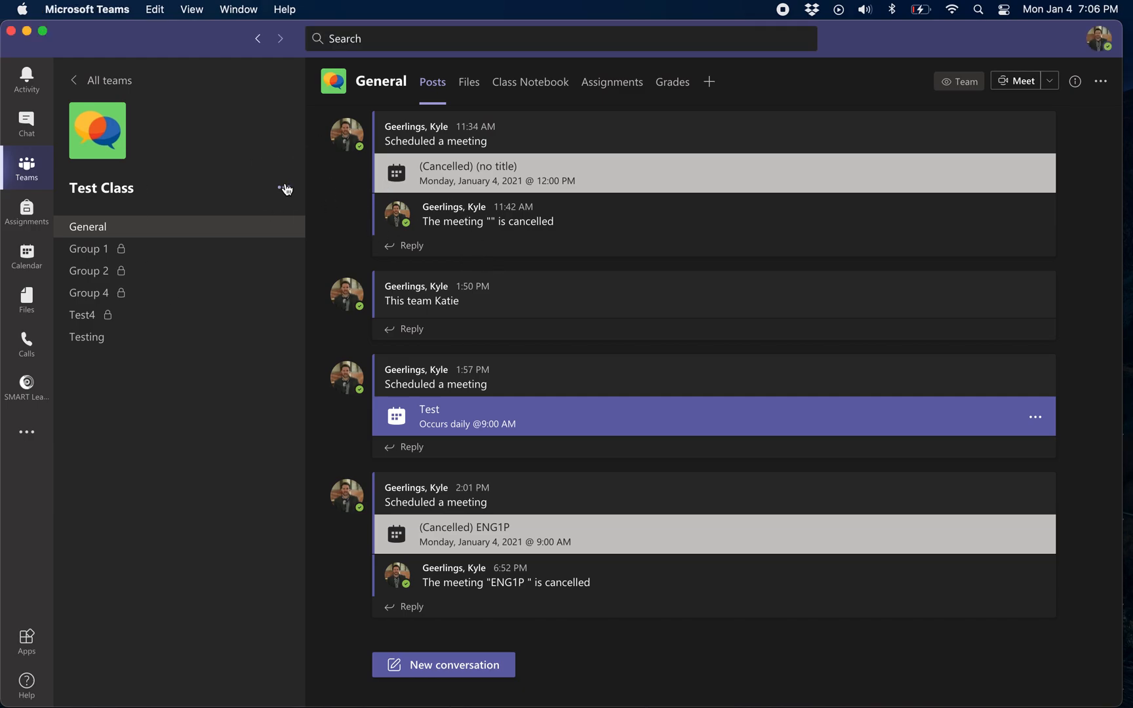
click(285, 187)
click(313, 175)
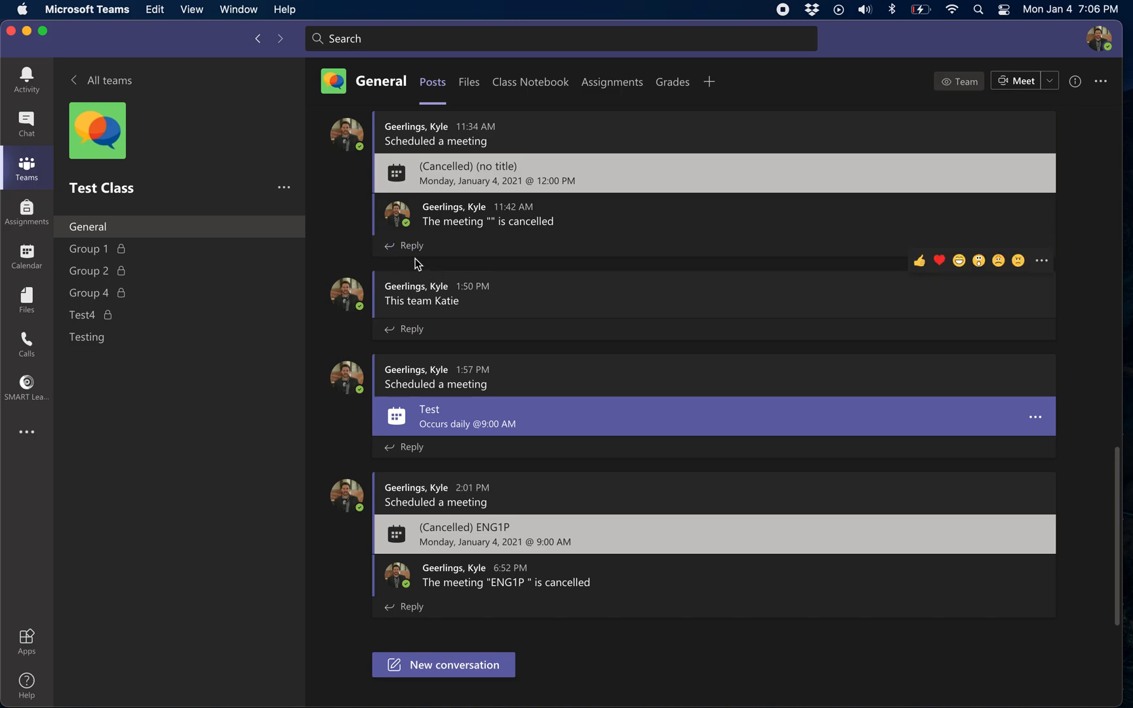
scroll(363, 241, up, 1)
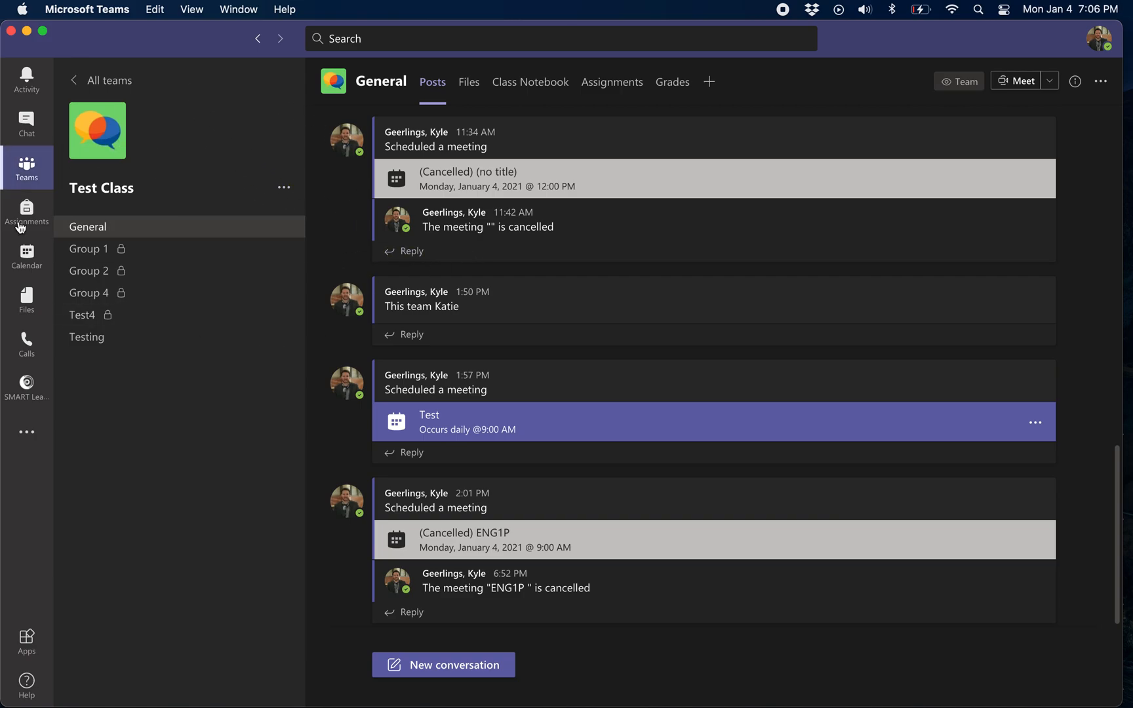
Open the entire recurring Test meeting series for editing from its Monday, January 4 entry in the calendar.
click(26, 256)
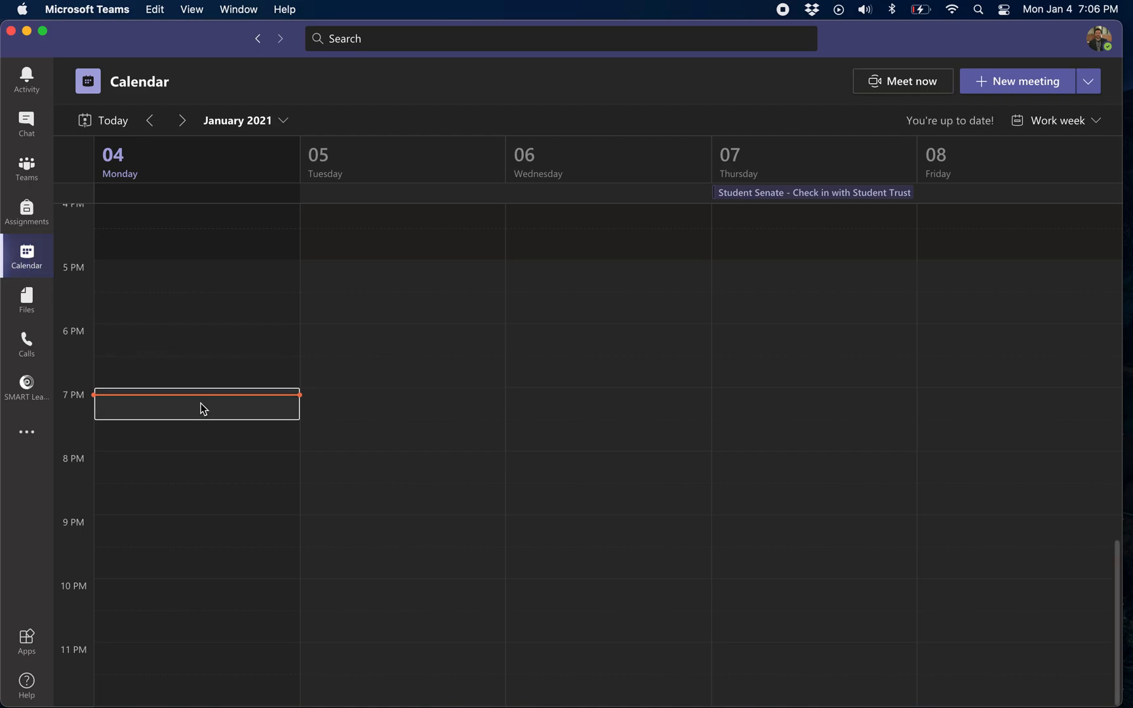
scroll(203, 409, up, 10)
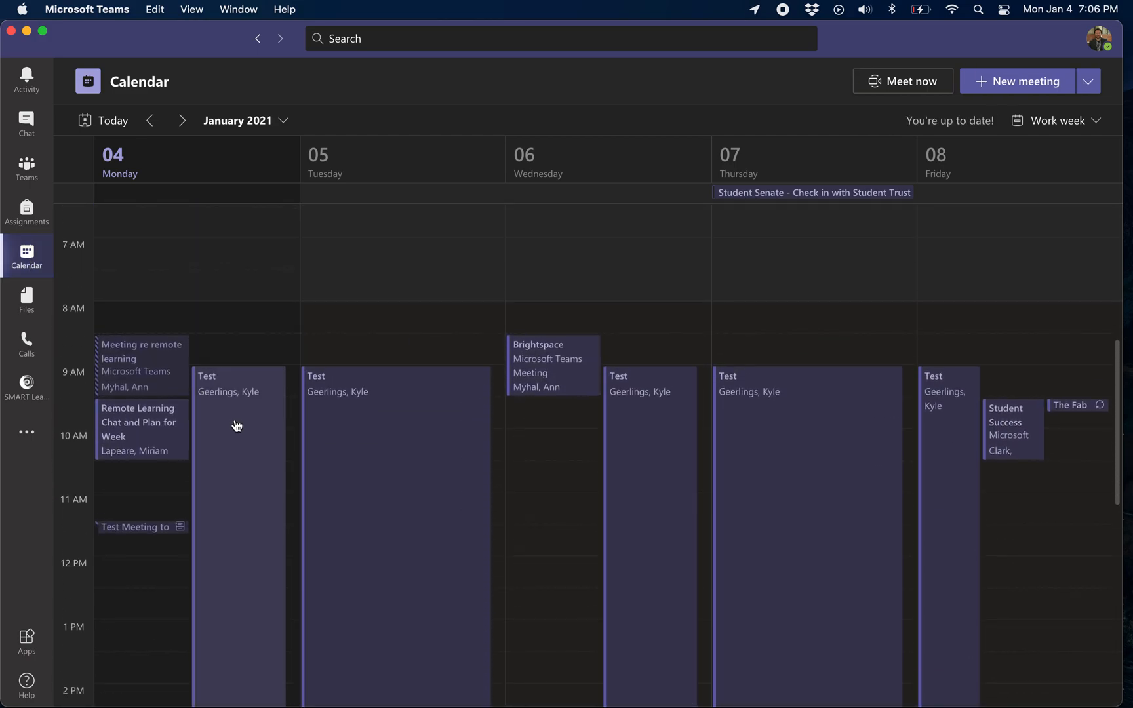
scroll(235, 424, down, 2)
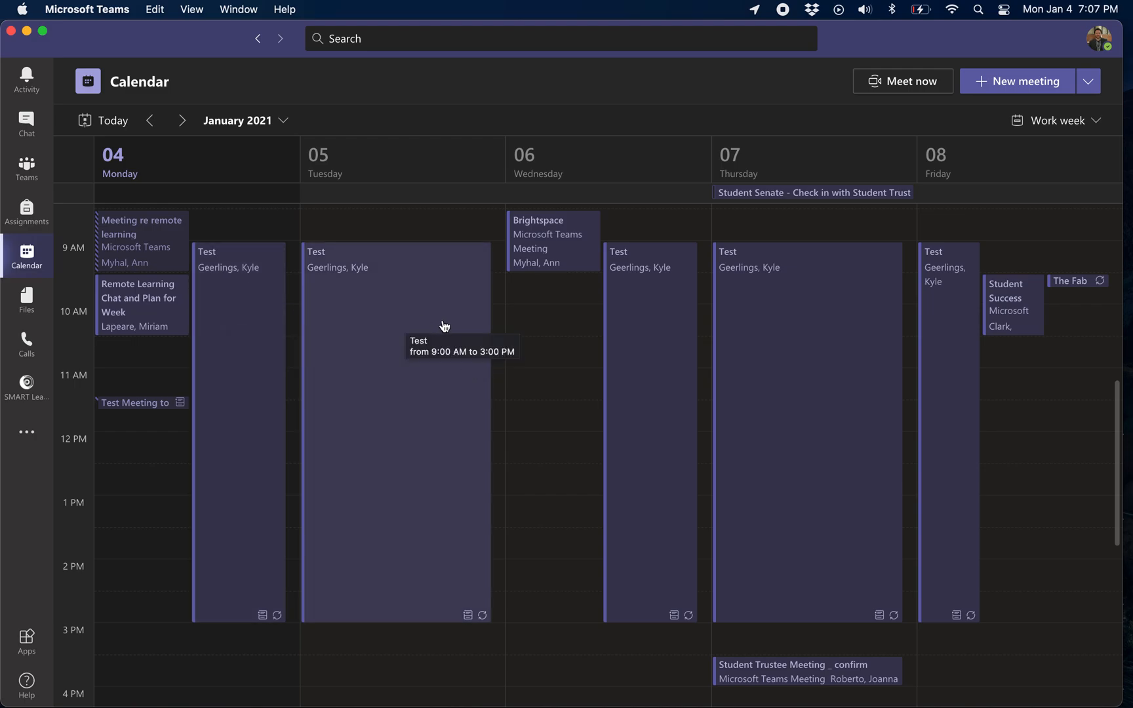
click(243, 340)
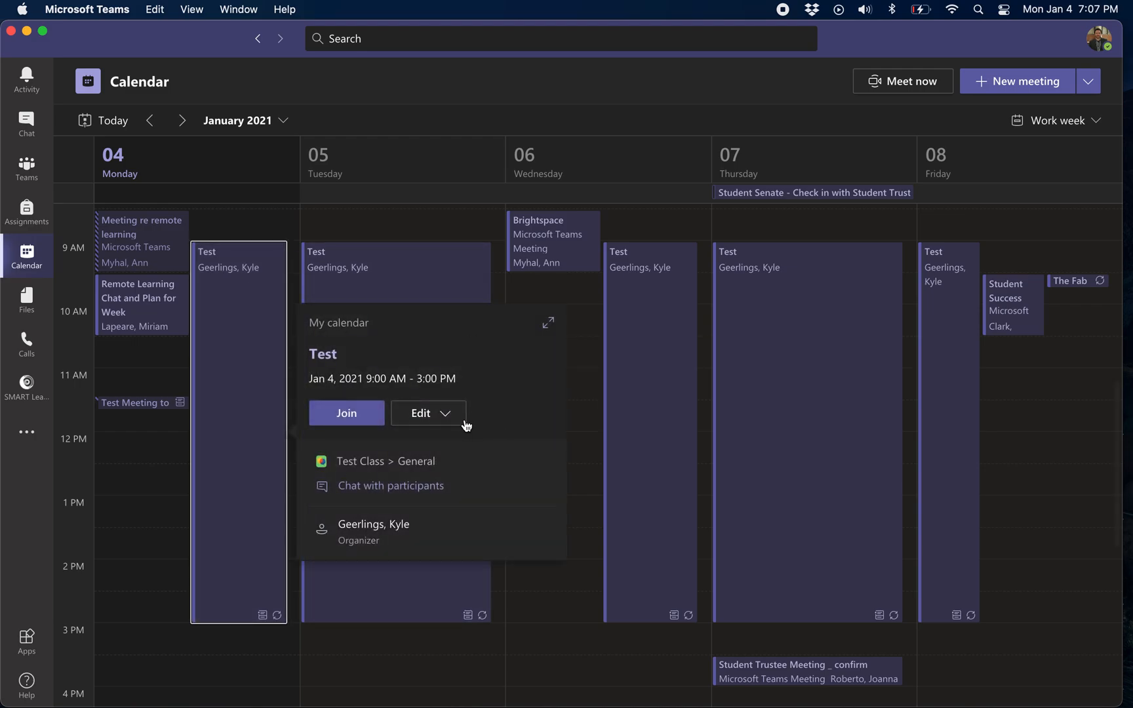
click(459, 420)
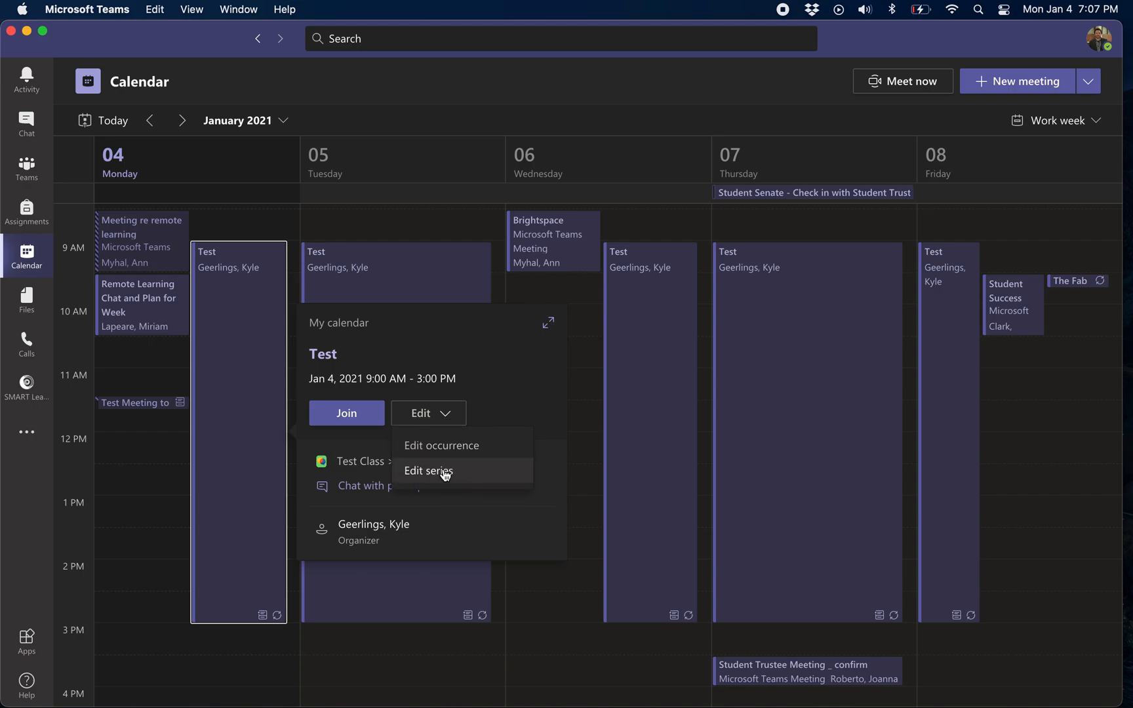
click(445, 475)
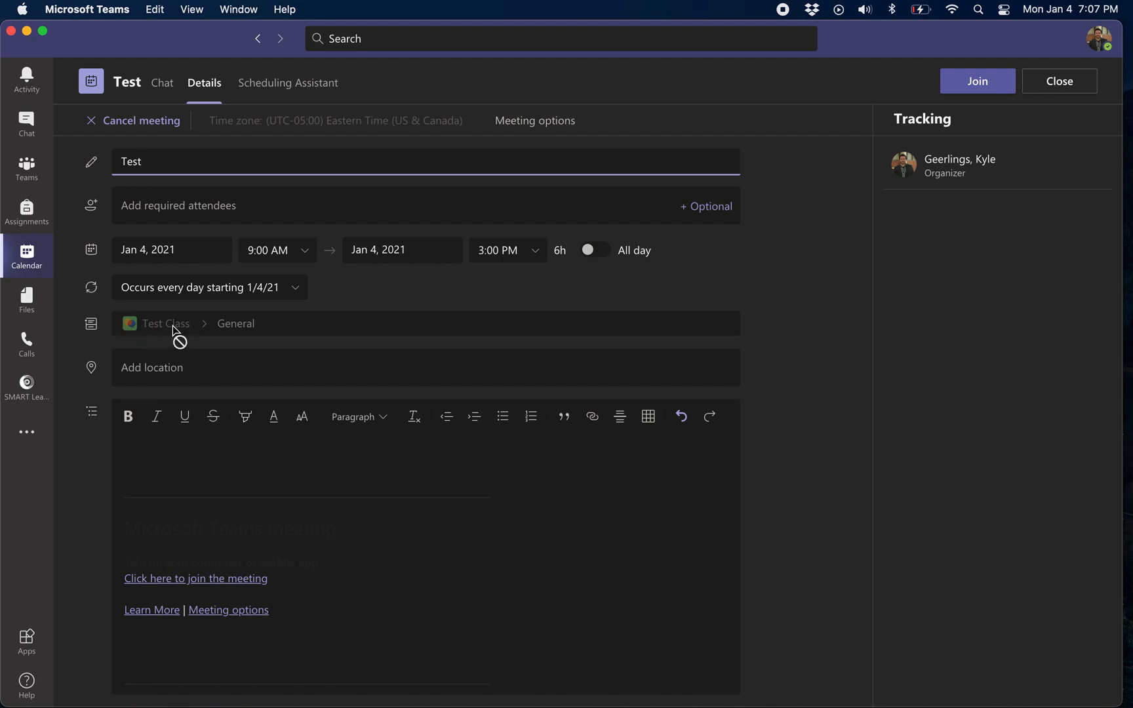
Add the first teacher as a required attendee of the Test meeting series.
mouse_move(173, 330)
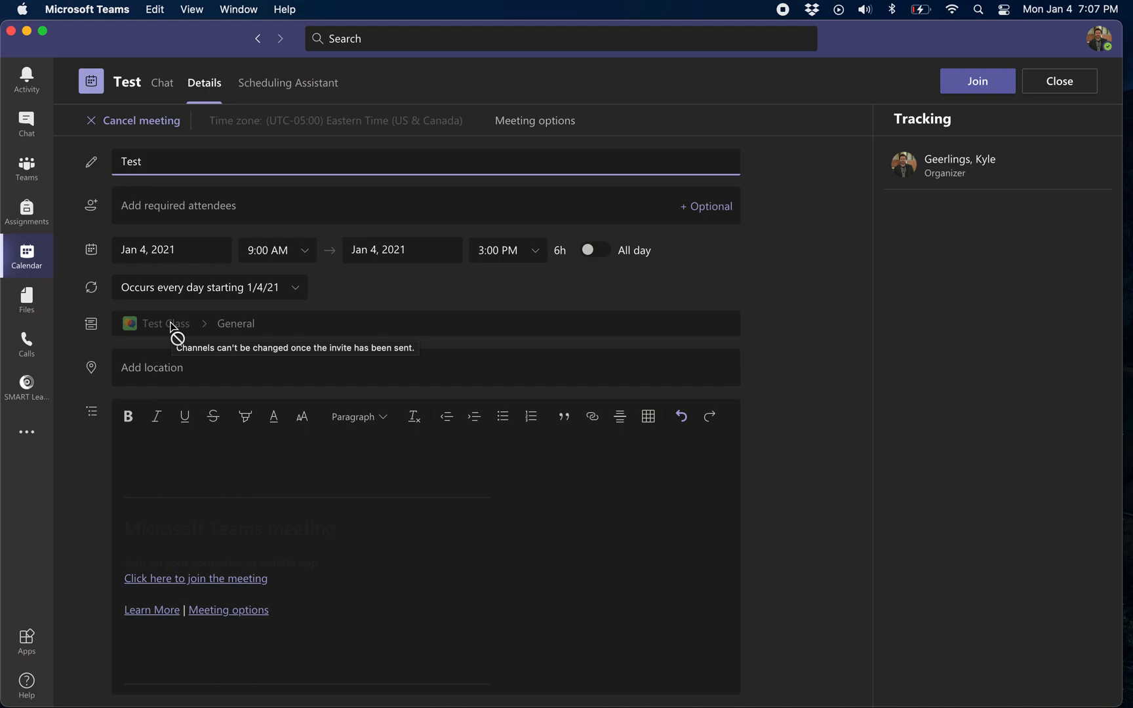
click(172, 207)
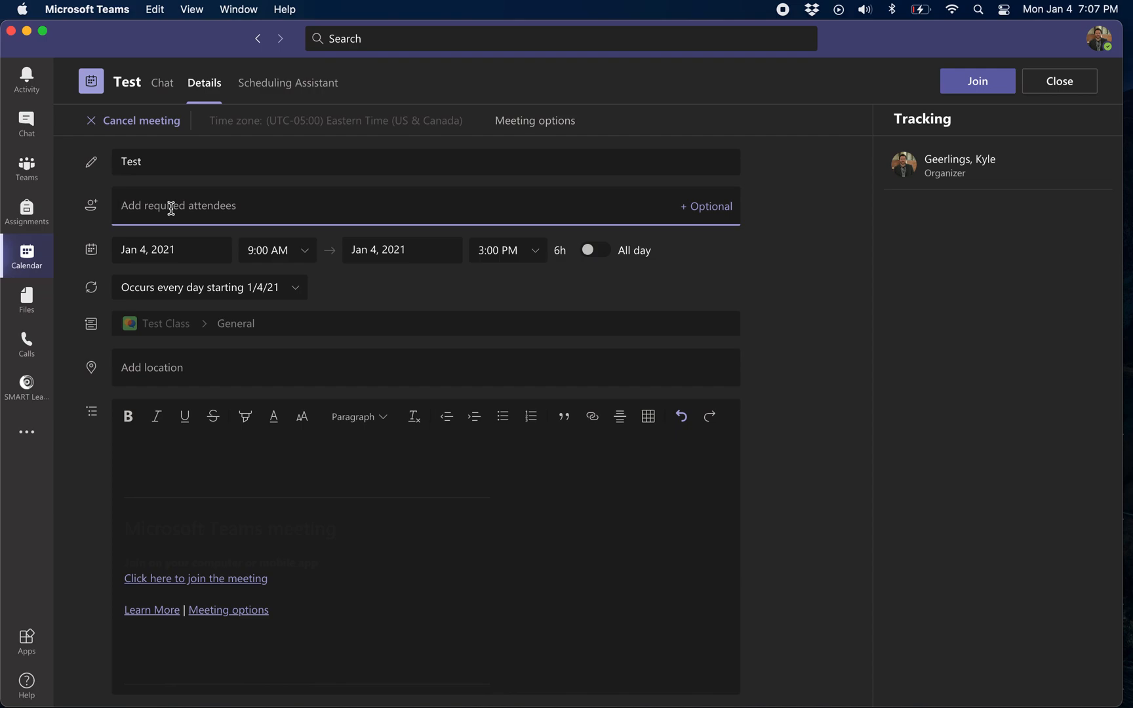
text(Jason)
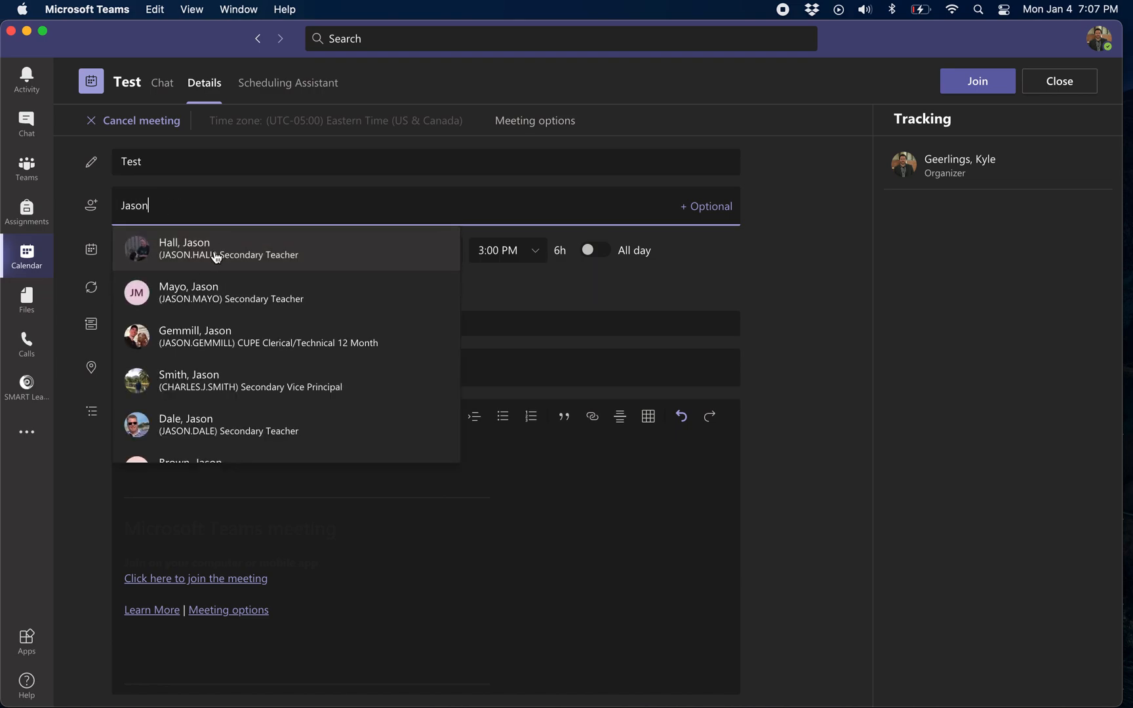
click(217, 256)
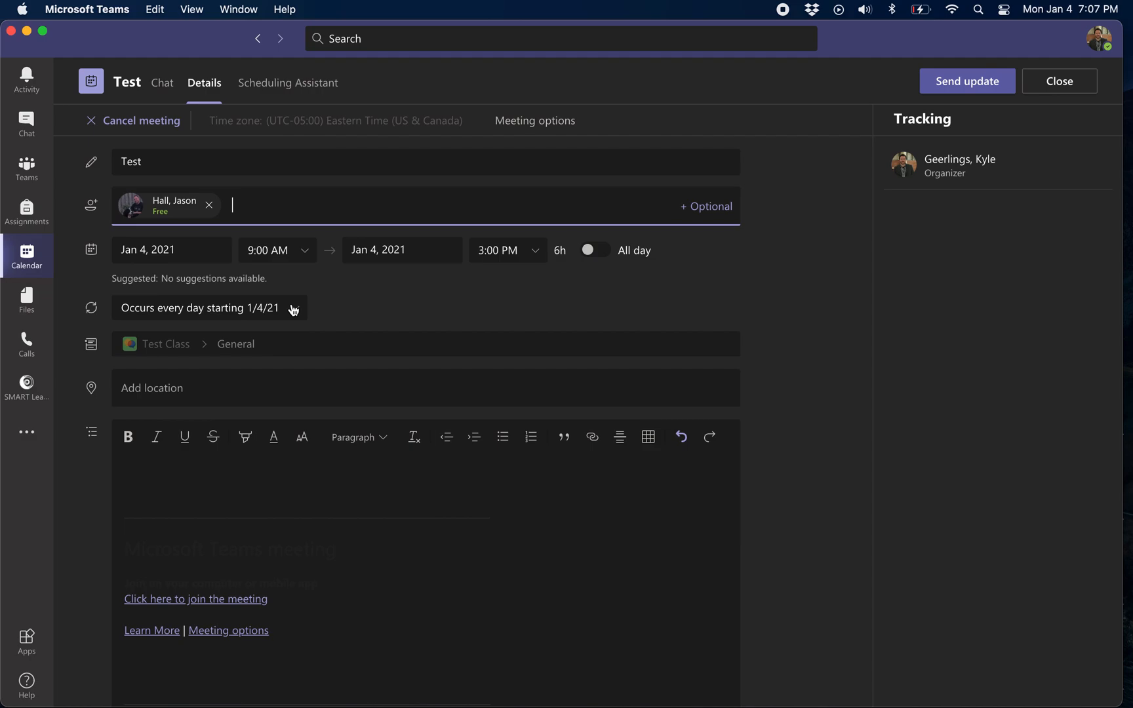
text(Ka)
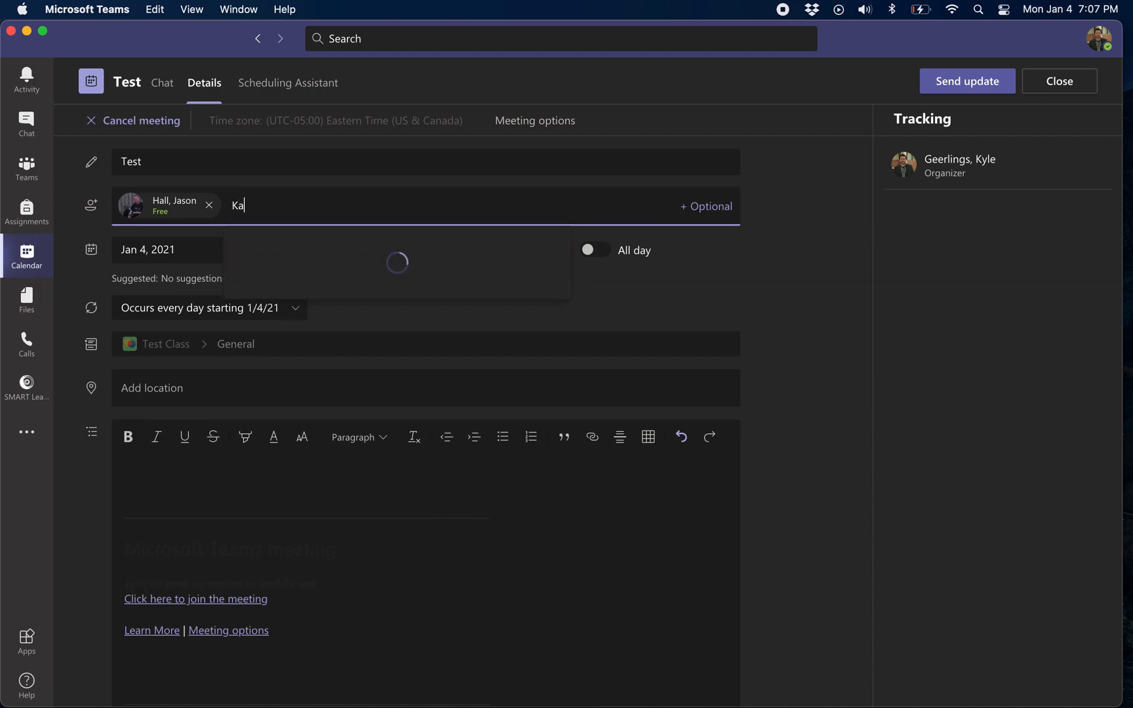
key(BackSpace)
key(BackSpace)
Add an elementary teacher and another secondary teacher as required attendees and send the meeting update.
text(mir)
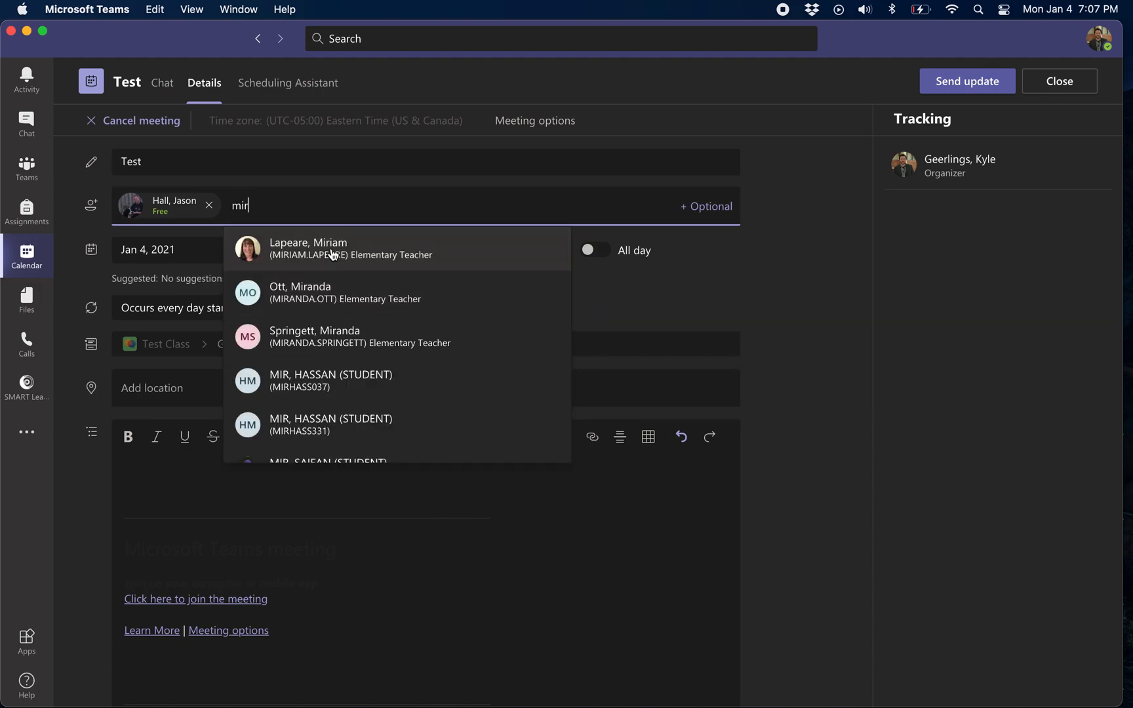
click(332, 251)
text(Sar)
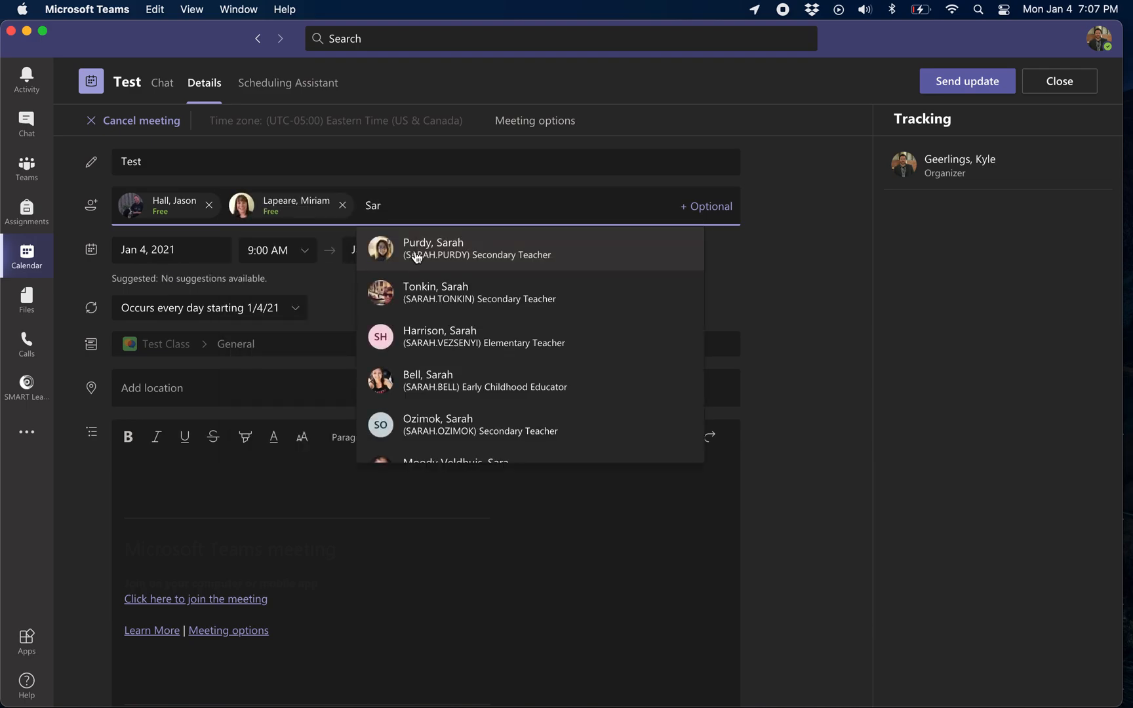
click(417, 250)
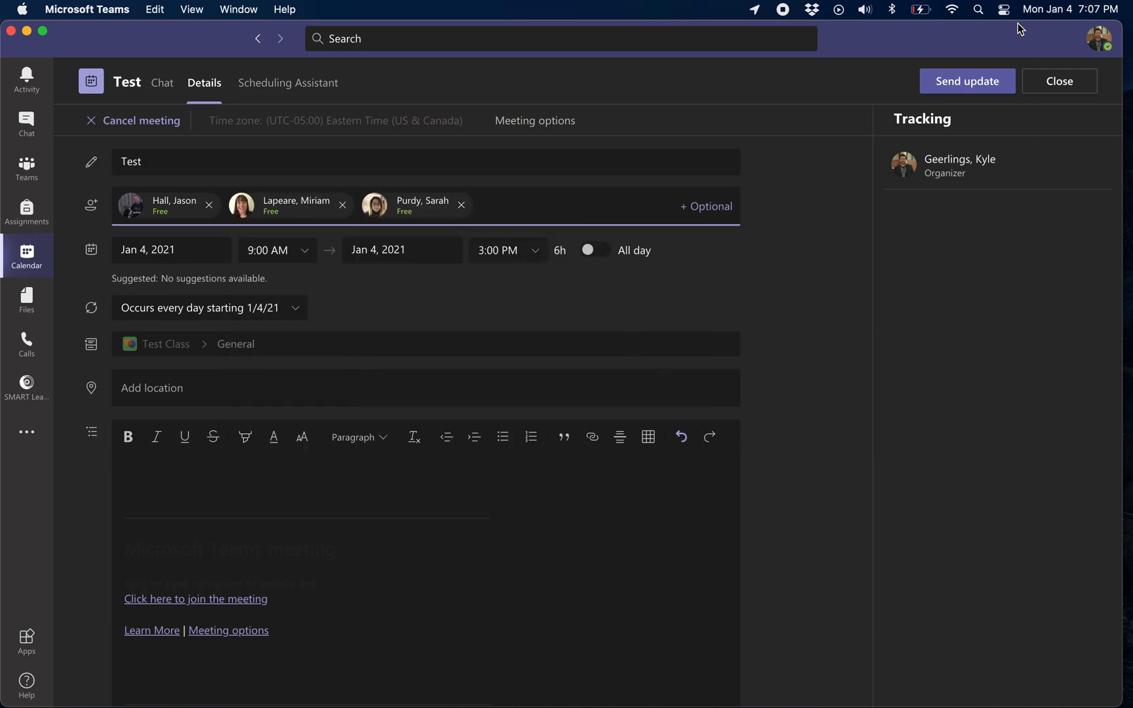
click(971, 83)
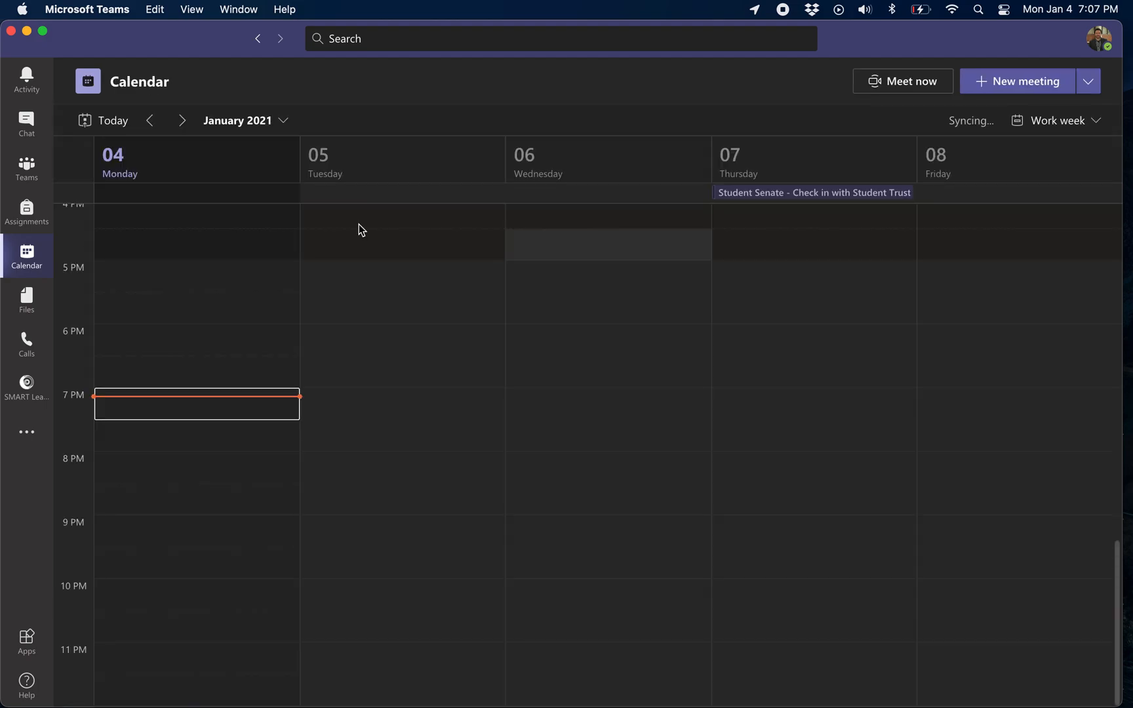
Return to the calendar and reopen the updated Test meeting series for editing.
scroll(199, 397, up, 10)
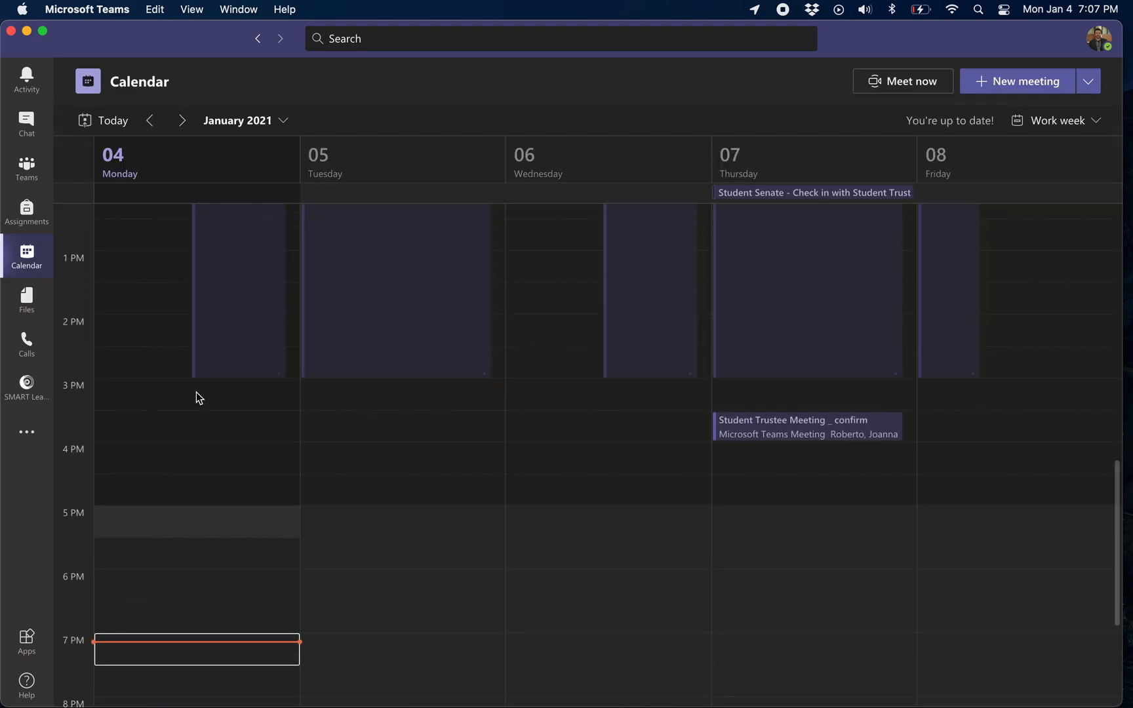
scroll(199, 397, up, 2)
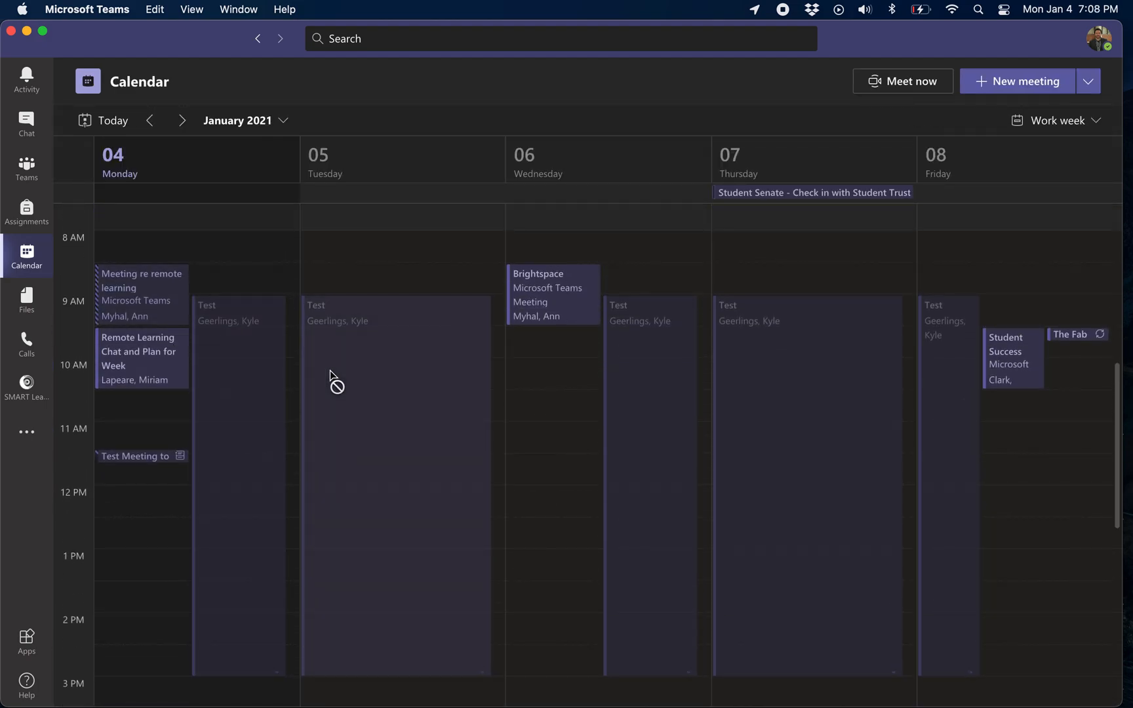
click(28, 210)
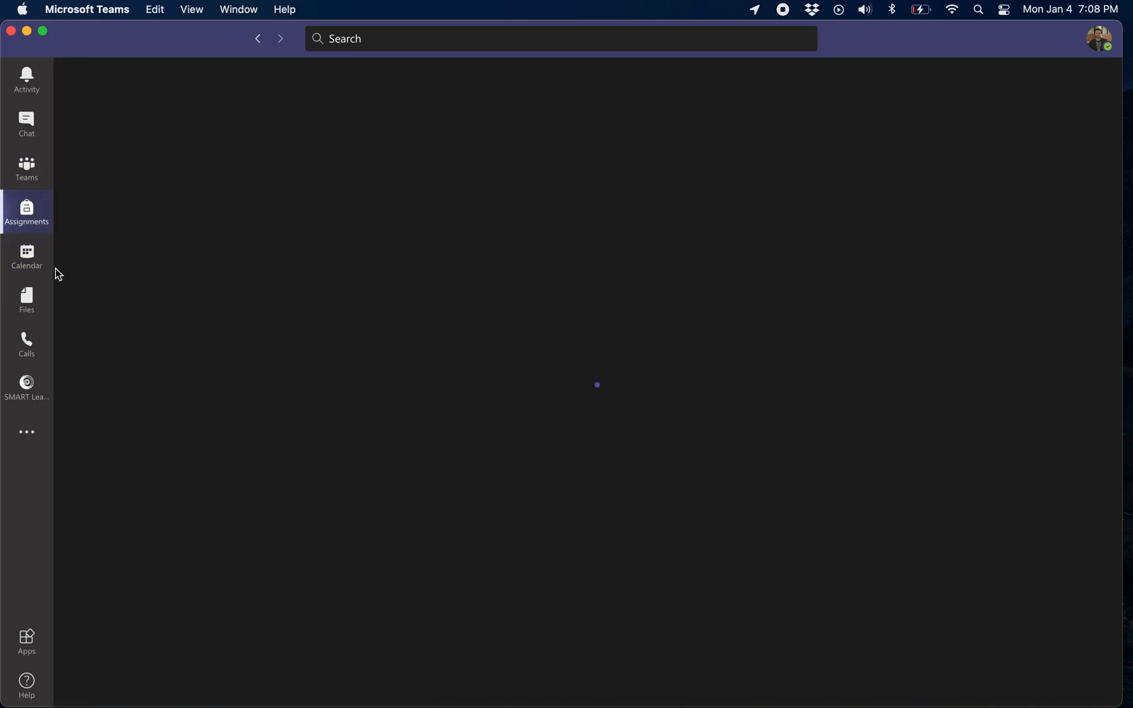
click(20, 265)
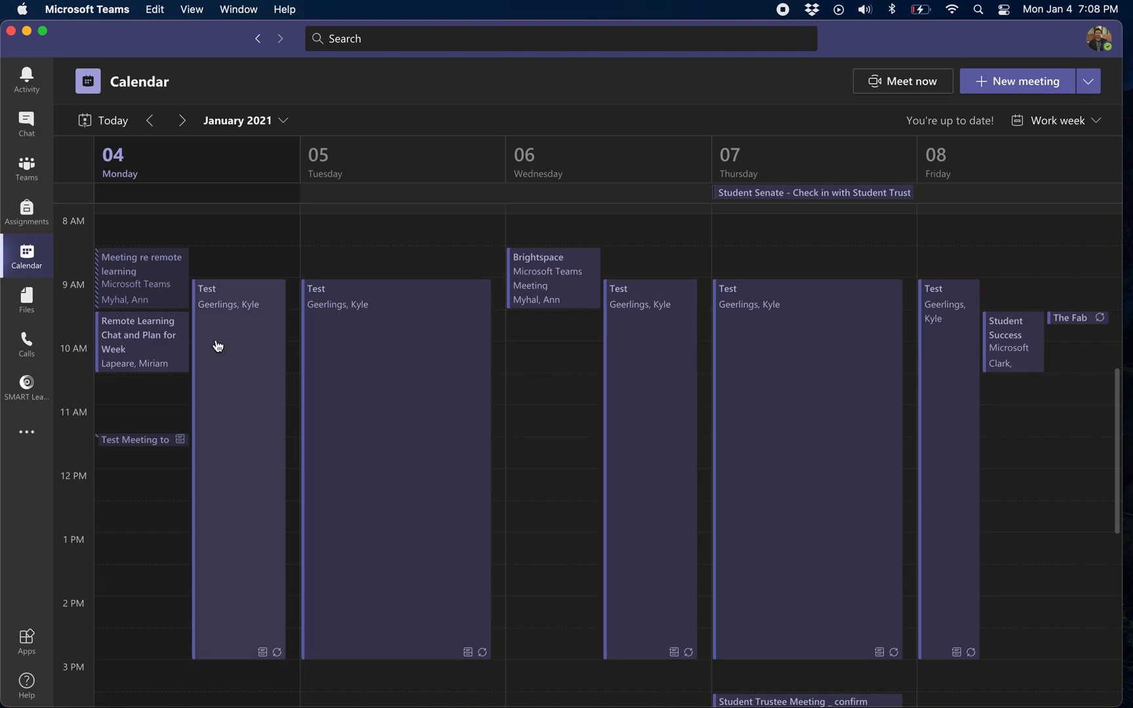
click(248, 352)
click(431, 451)
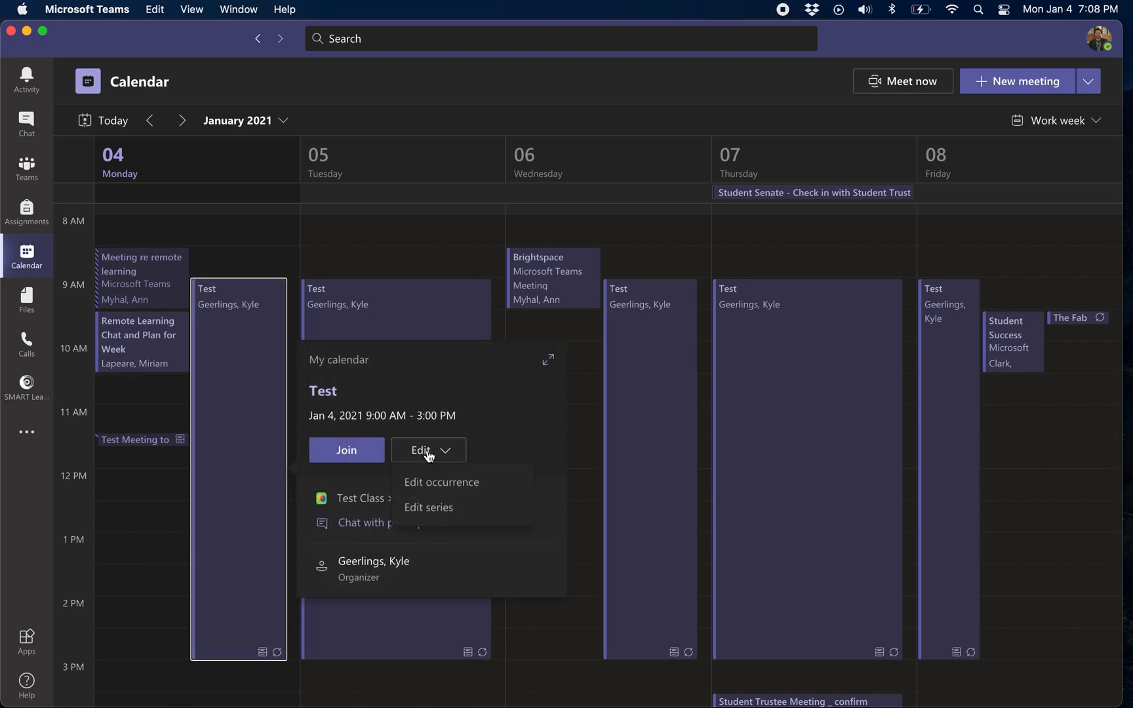
click(455, 508)
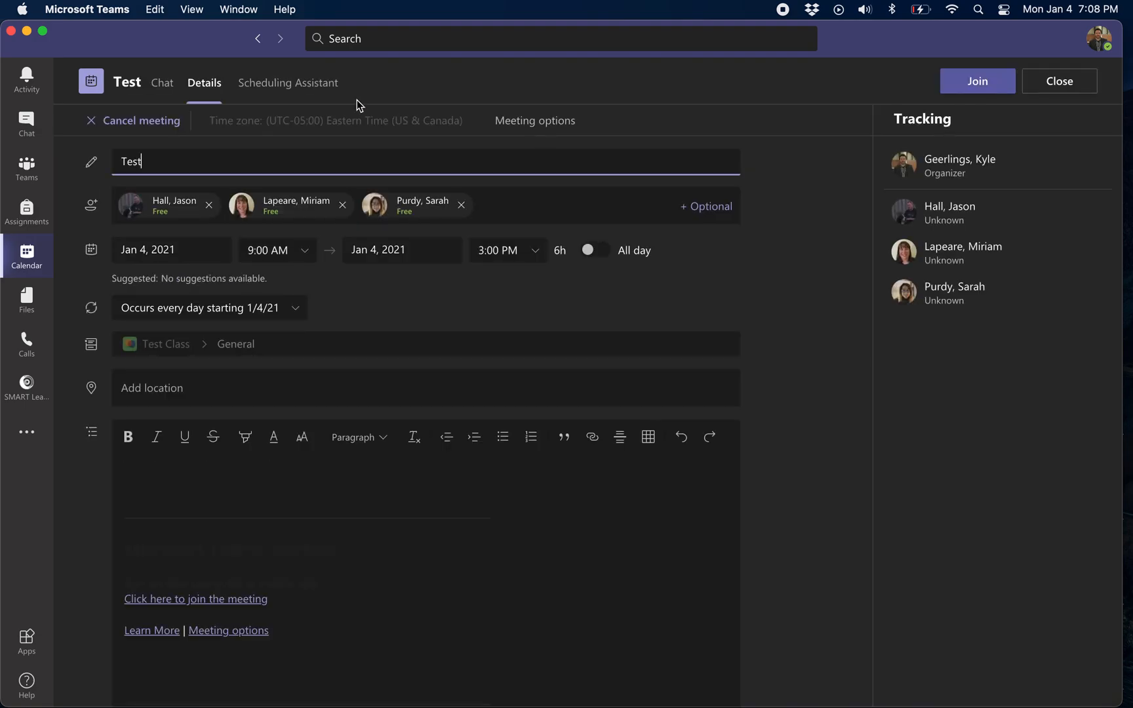
Open the Test meeting's options, copy the link from the Safari page and load it in Google Chrome.
click(541, 127)
key(ctrl+Up)
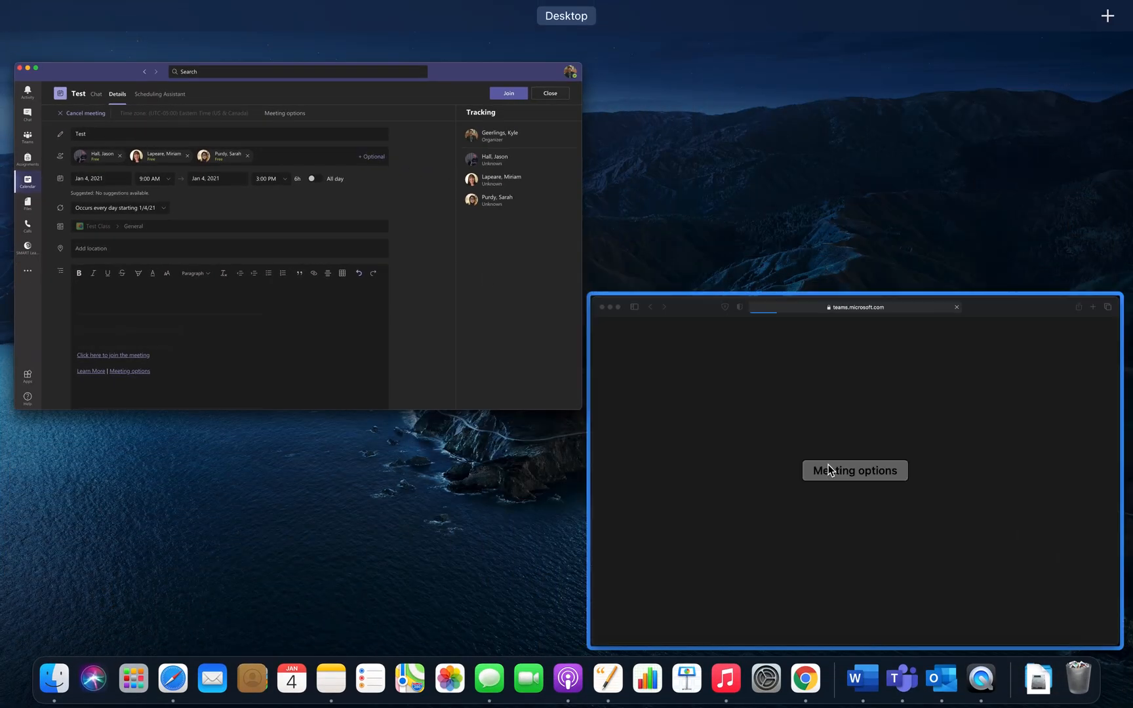
click(828, 465)
click(589, 628)
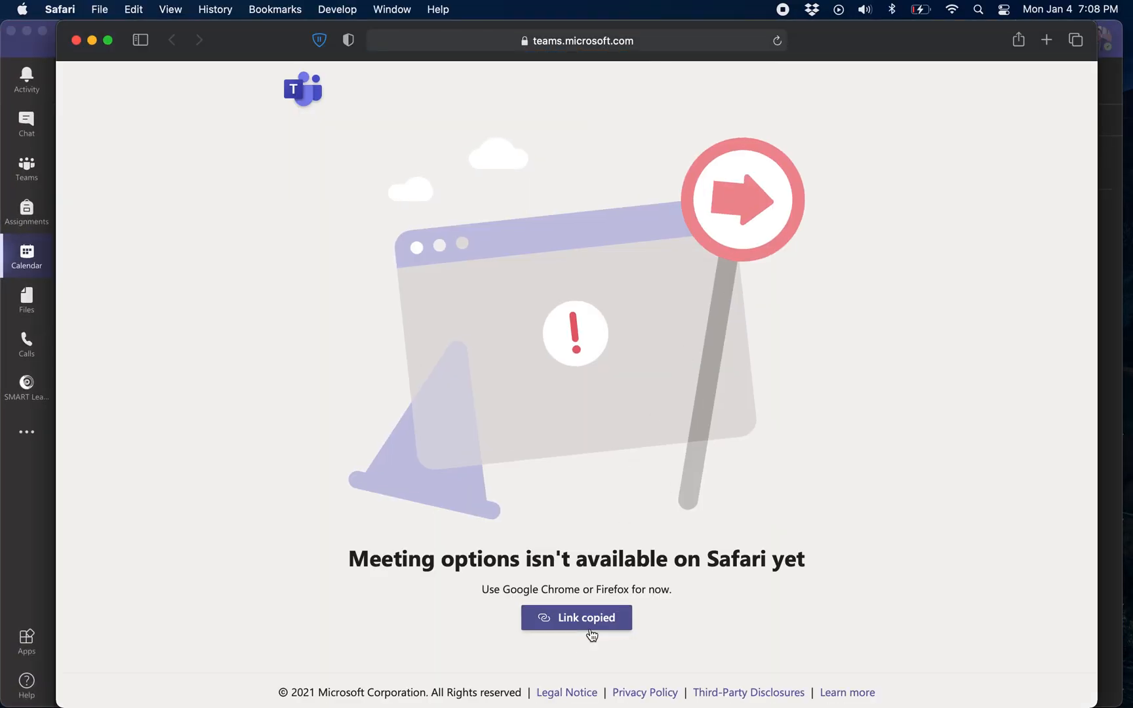
click(812, 678)
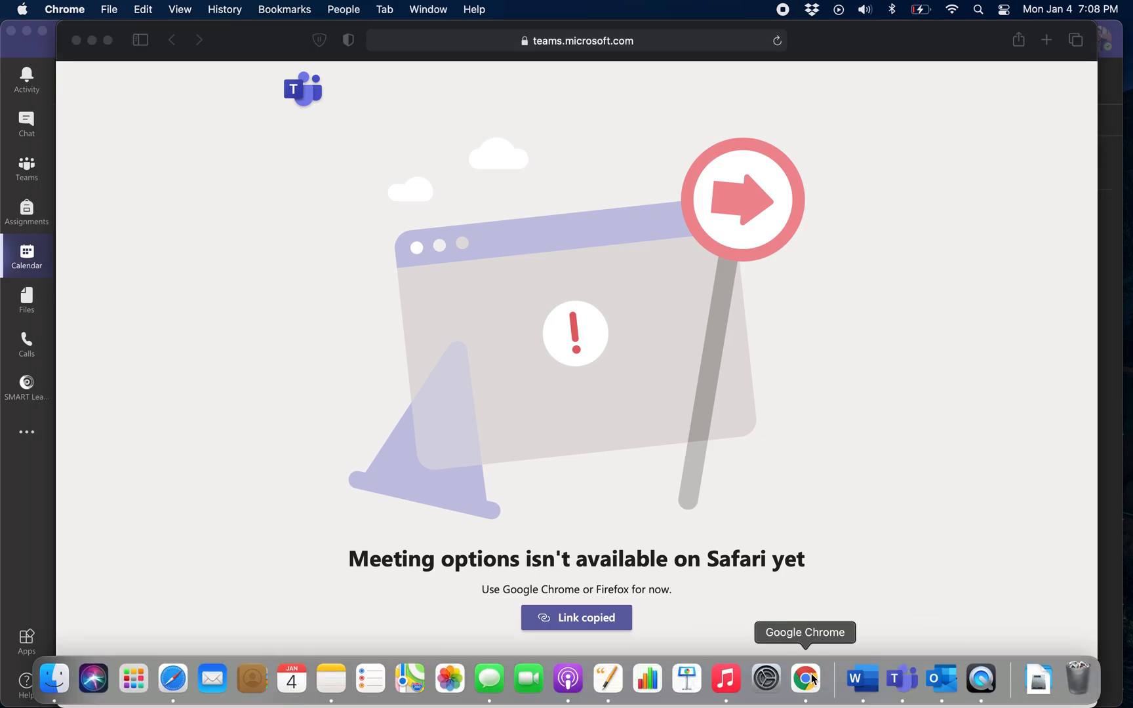
key(super+v)
key(Return)
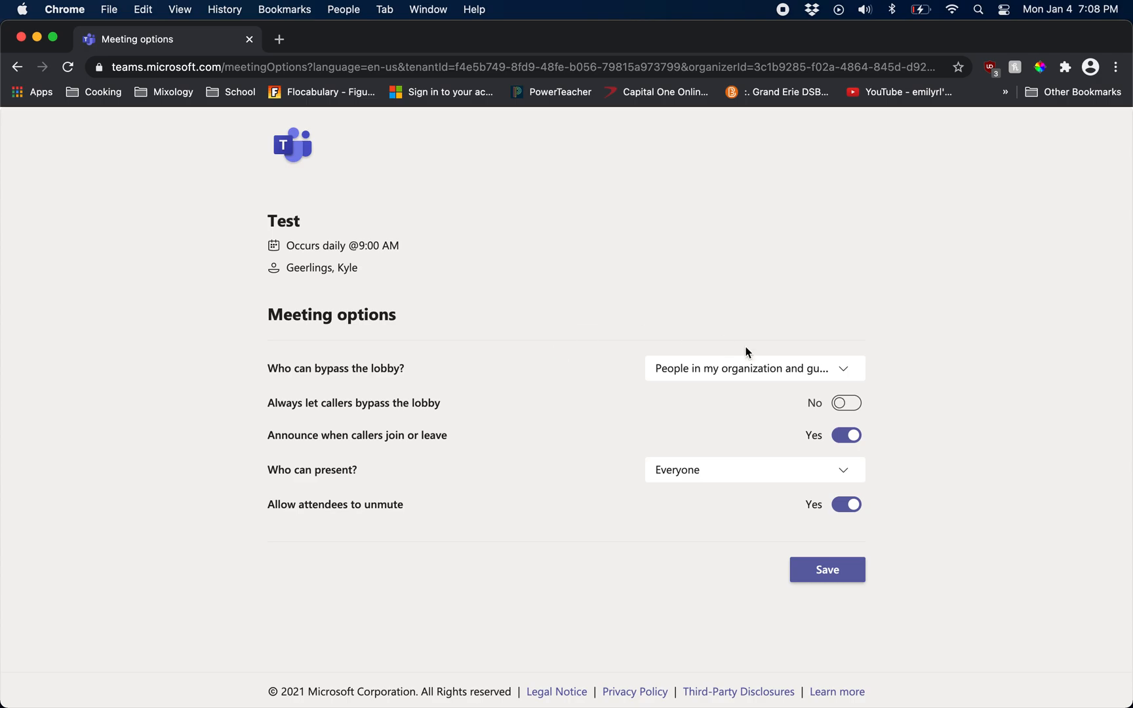
Set who can present to Specific people and activate the participant search for selecting presenters.
click(721, 477)
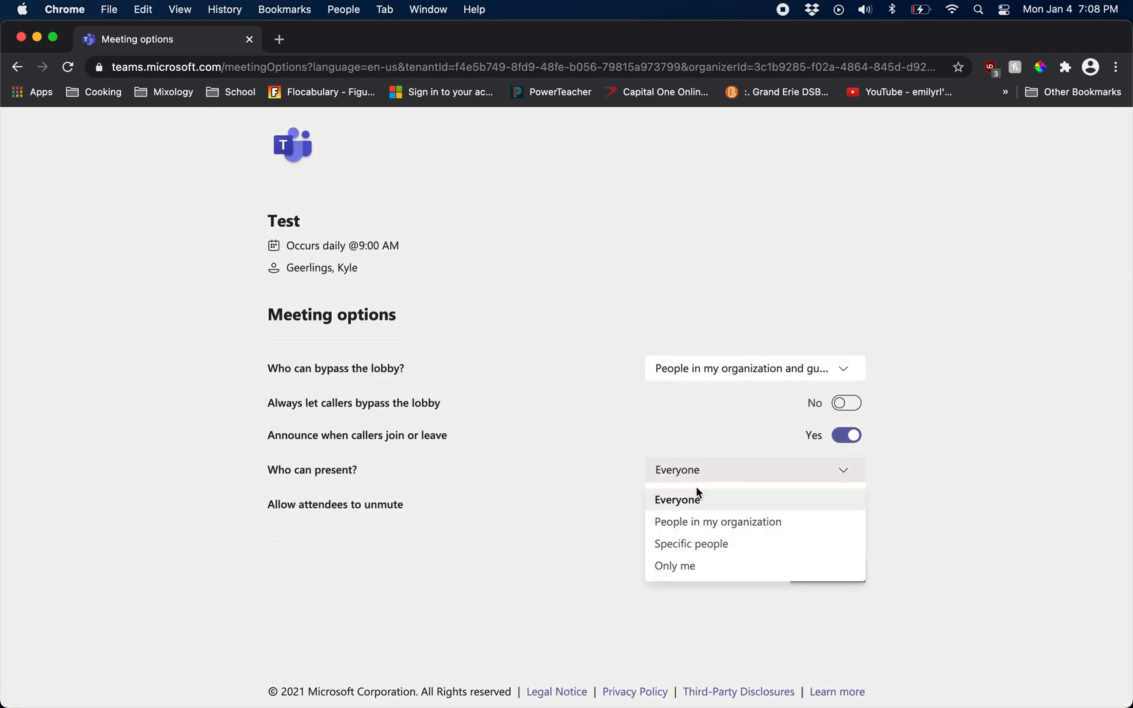
click(723, 564)
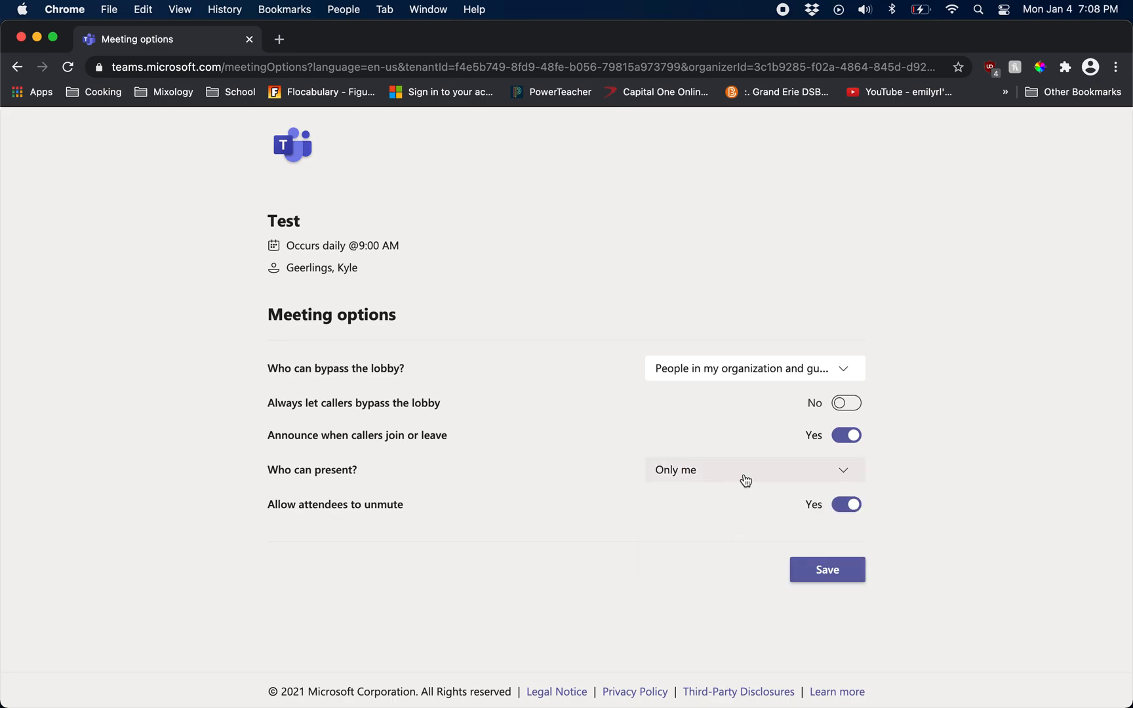
click(753, 489)
click(734, 548)
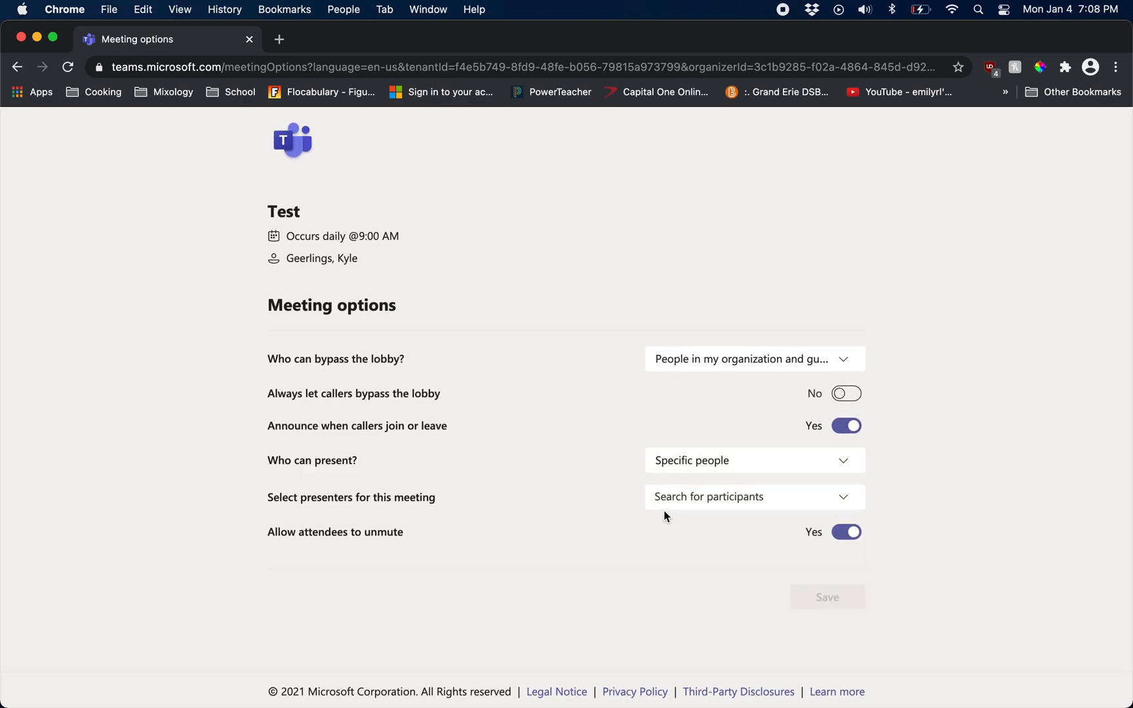
click(710, 502)
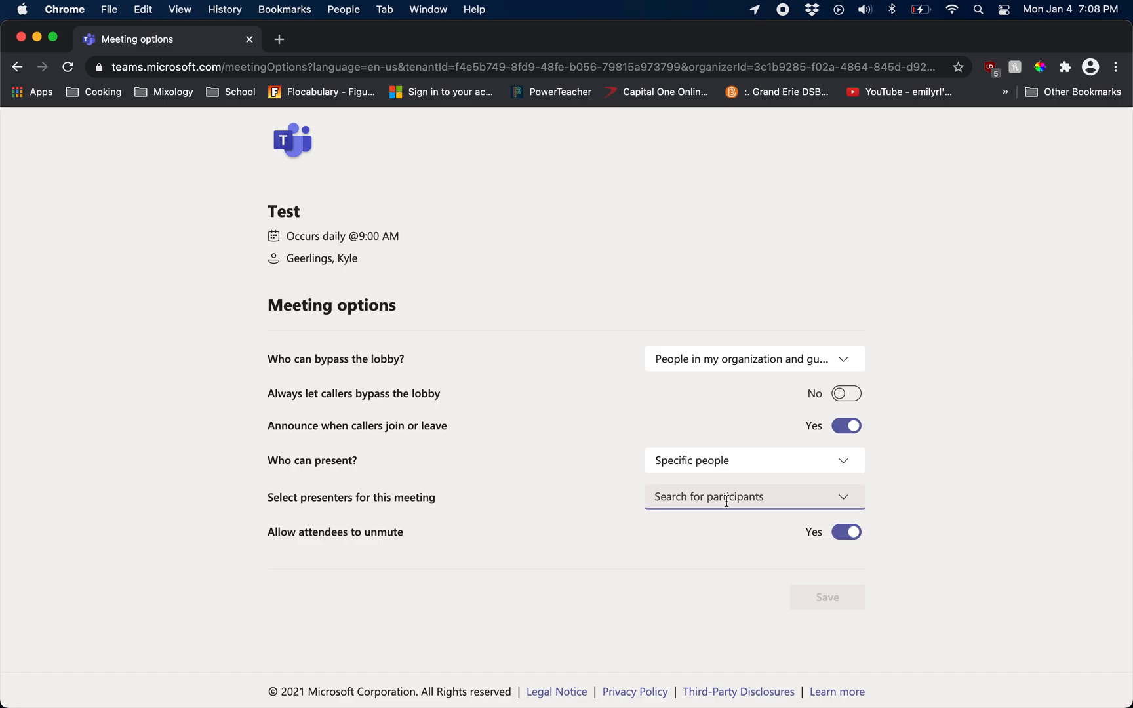
text(kat)
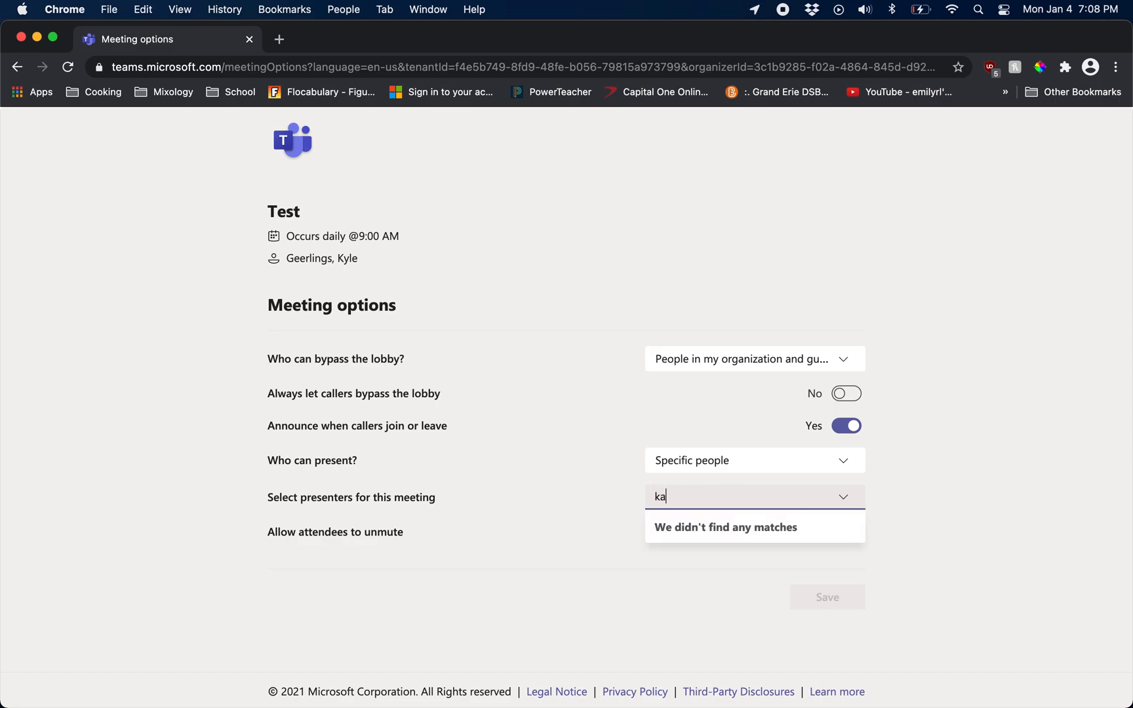
key(BackSpace)
key(BackSpace)
key(BackSpace)
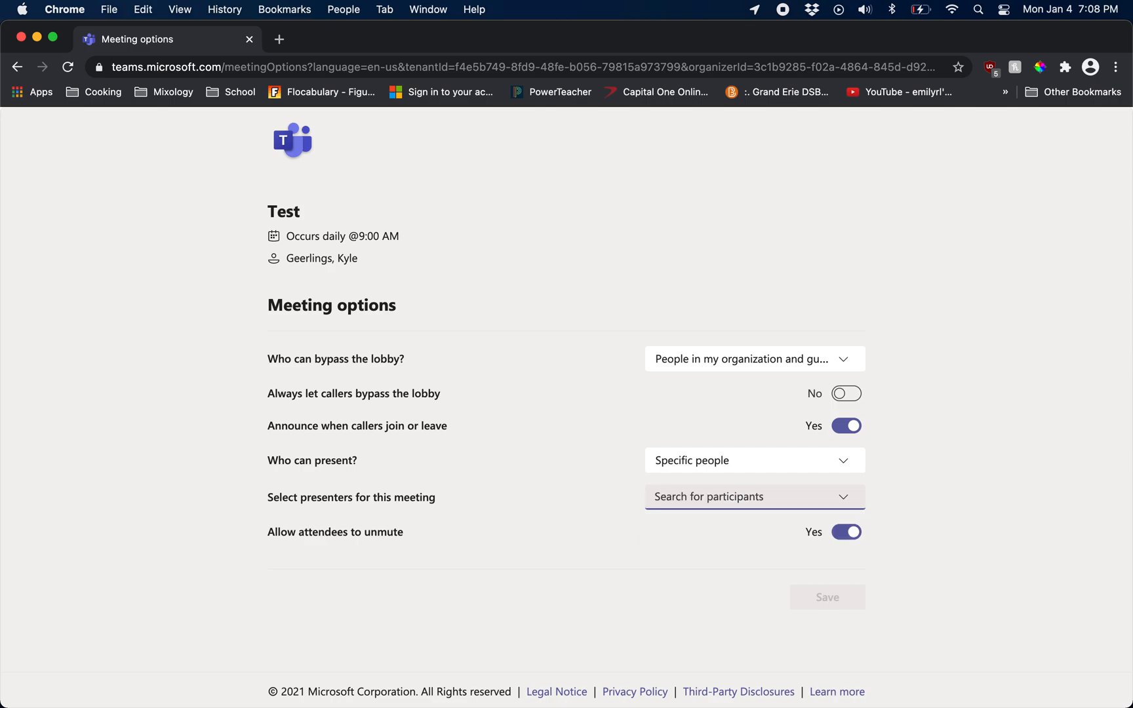
Select the three invited teachers as presenters for this meeting.
text(jas)
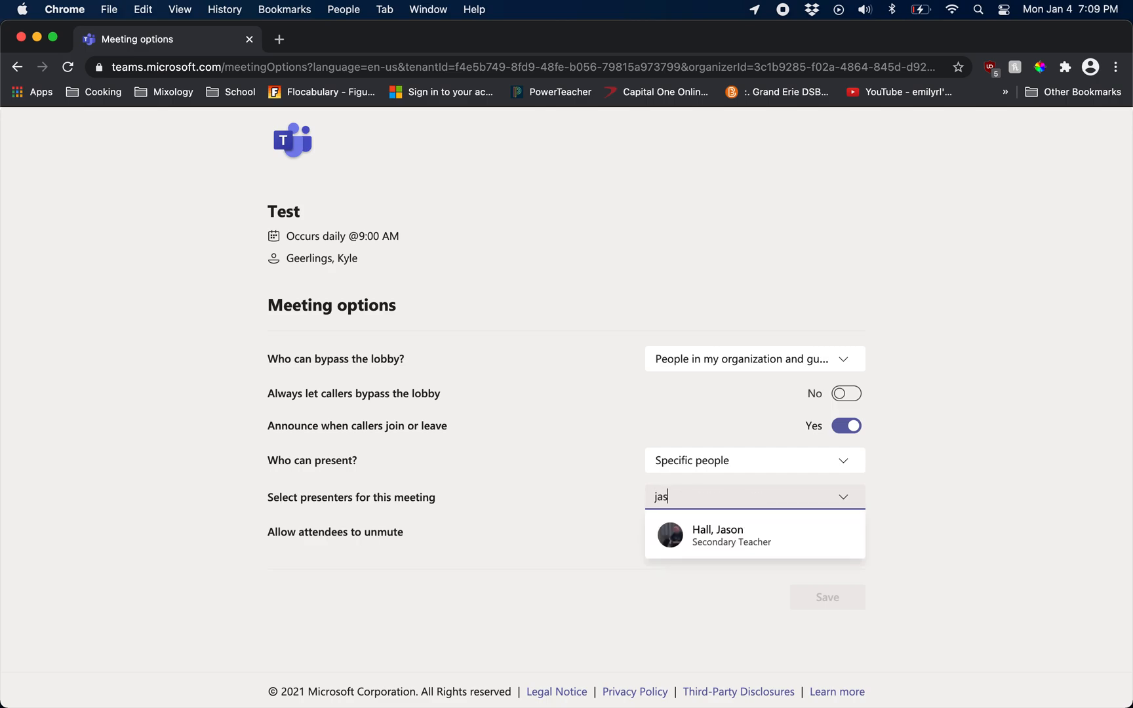
click(754, 531)
text(sar)
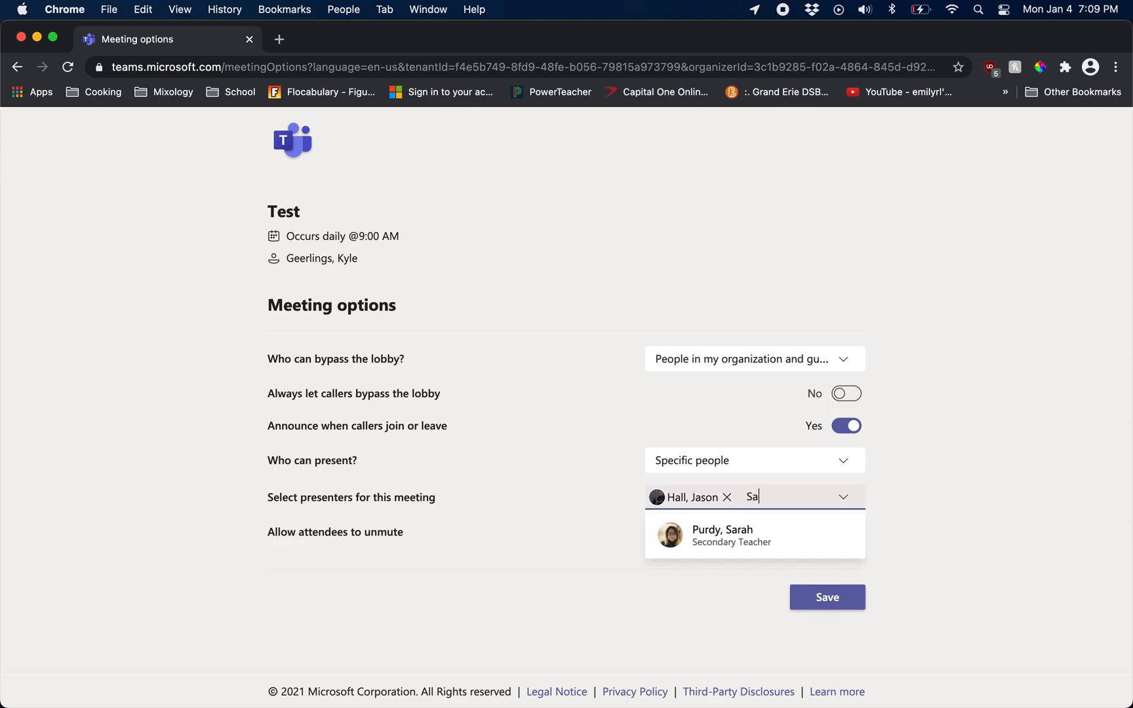
click(728, 537)
text(mi)
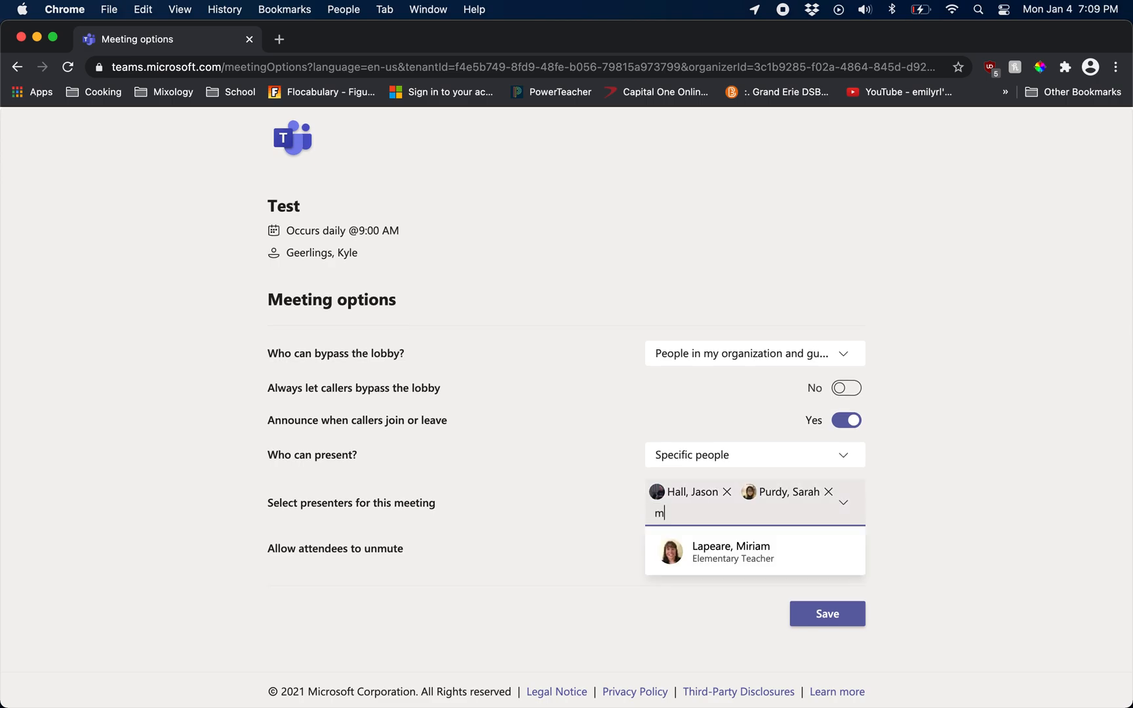
click(717, 556)
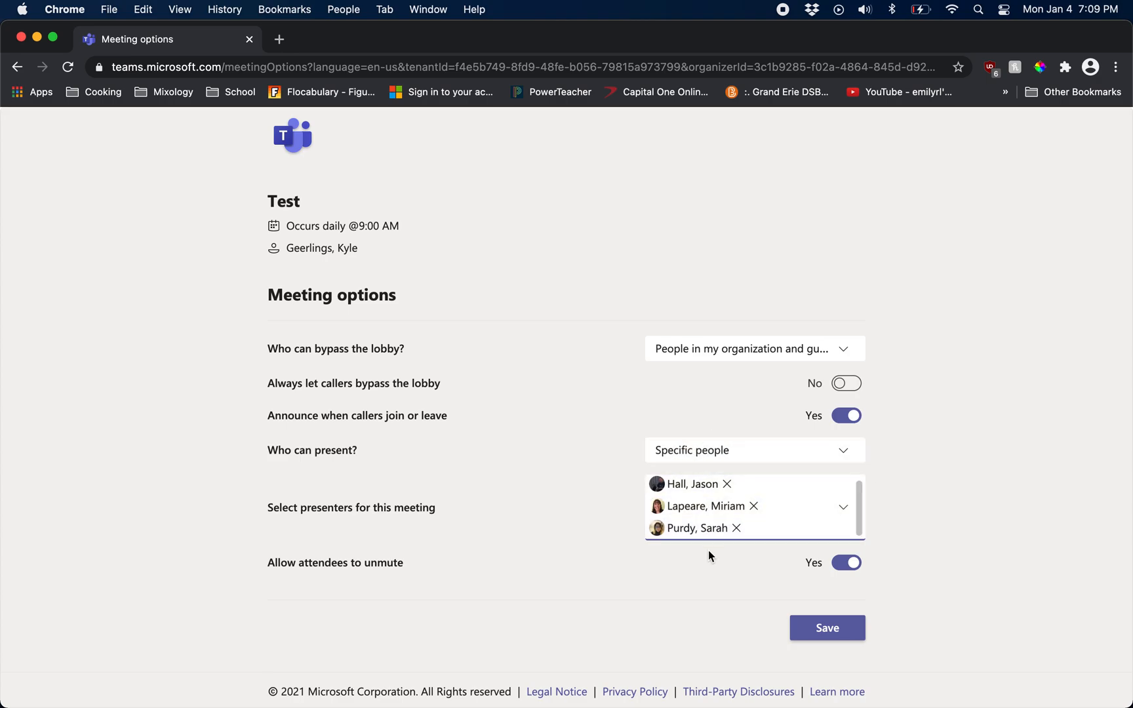
Turn off Allow attendees to unmute and save the meeting options.
click(844, 561)
click(842, 633)
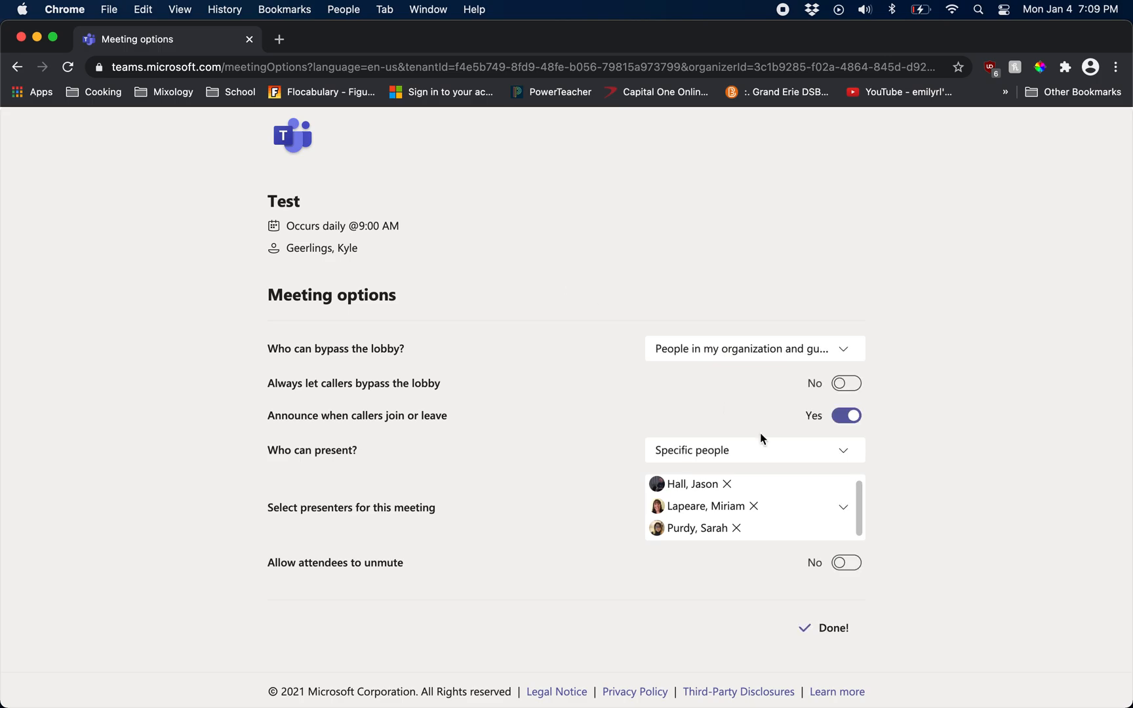